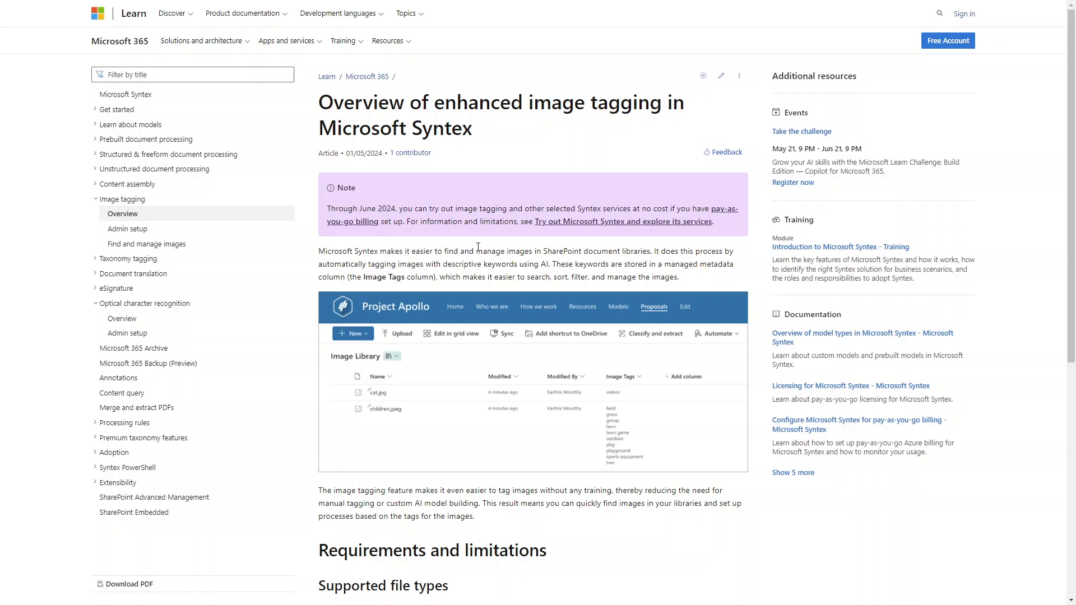
{"action": "scroll", "coordinate": [478, 246], "scroll_direction": "down", "scroll_amount": 2}
{"action": "scroll", "coordinate": [478, 246], "scroll_direction": "down", "scroll_amount": 2}
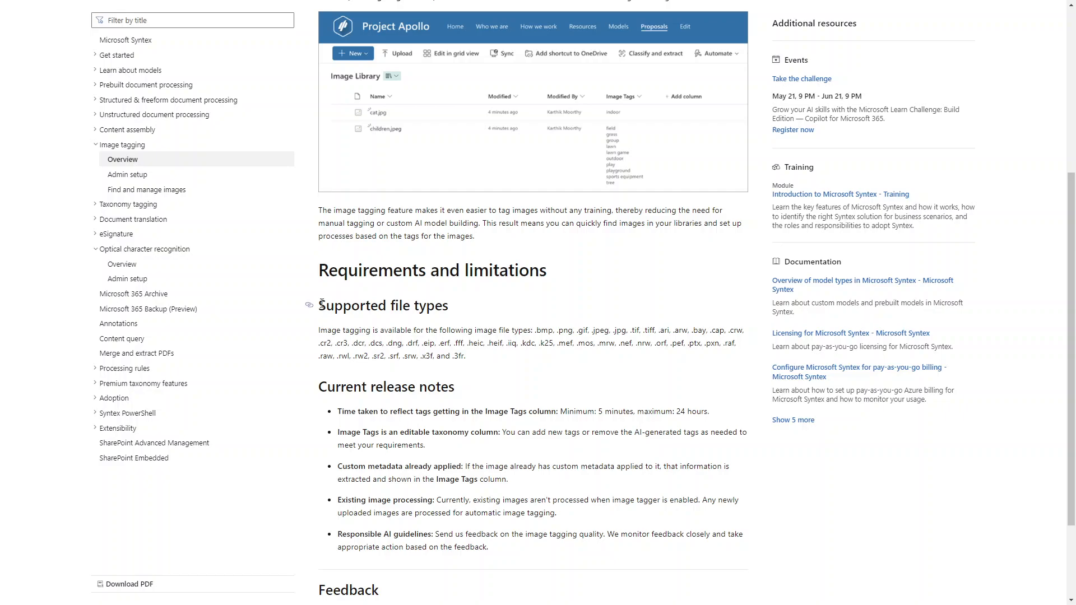
Step: Highlight and review the Supported file types and Current release notes paragraphs in the Learn article
{"action": "left_click_drag", "start_coordinate": [320, 306], "coordinate": [476, 356]}
{"action": "left_click", "coordinate": [475, 358]}
{"action": "scroll", "coordinate": [476, 359], "scroll_direction": "down", "scroll_amount": 3}
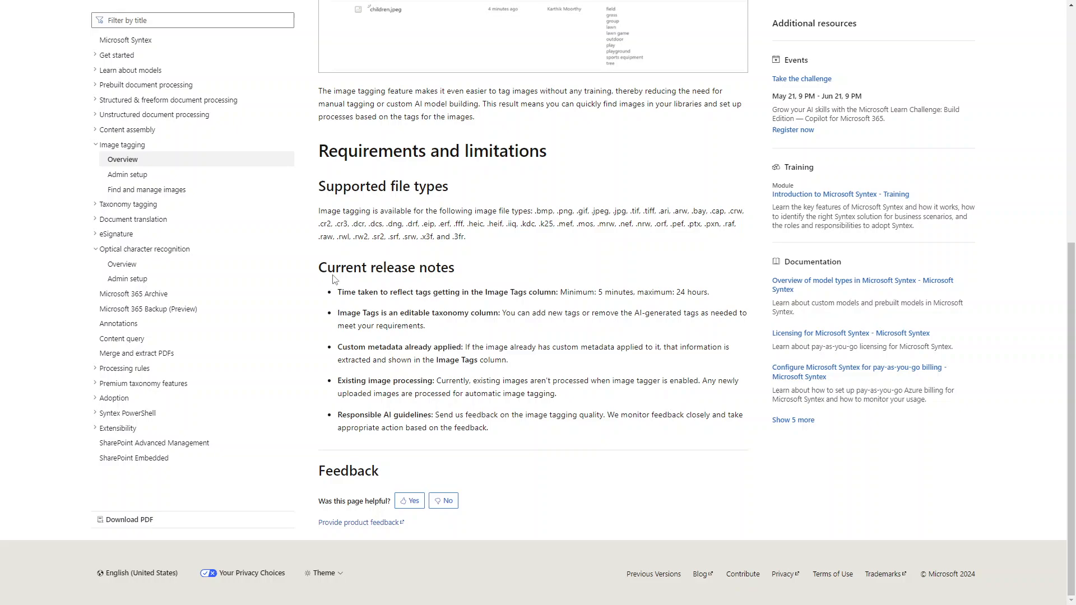
{"action": "left_click_drag", "start_coordinate": [319, 266], "coordinate": [530, 430]}
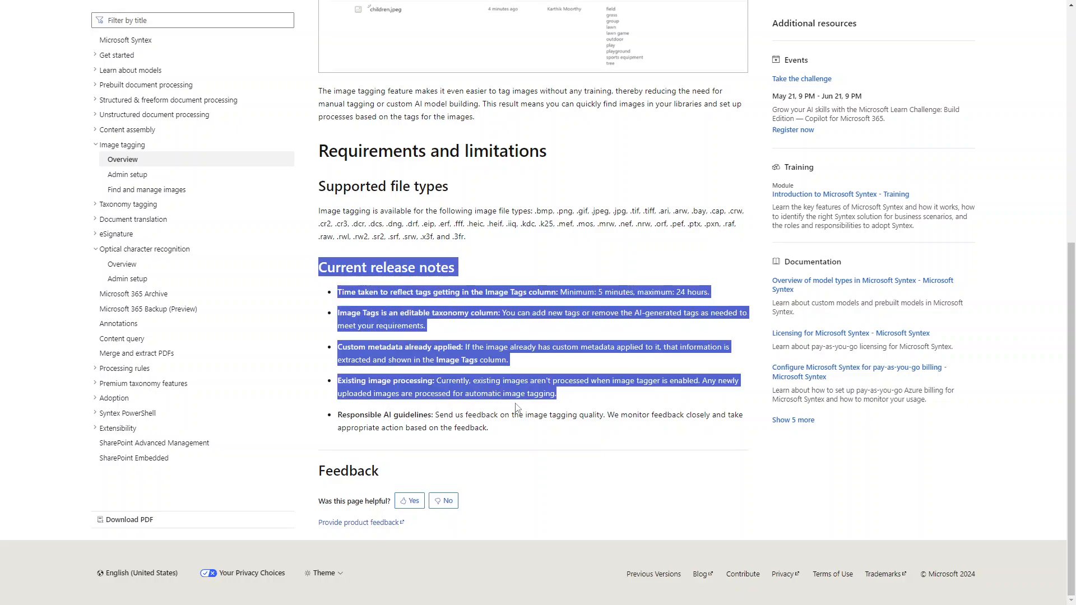
{"action": "left_click", "coordinate": [530, 430]}
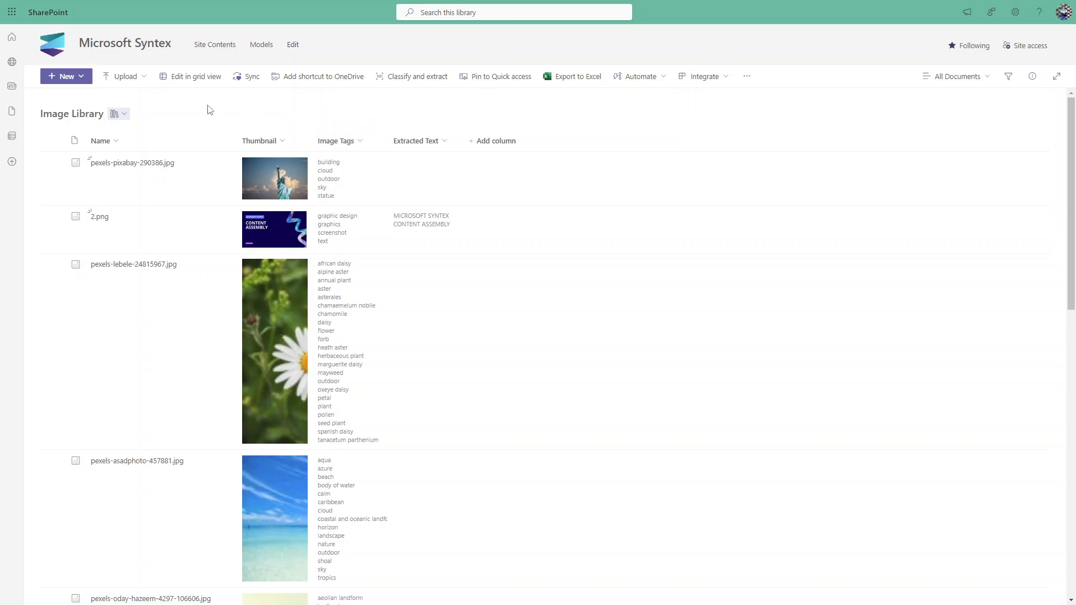
{"action": "mouse_move", "coordinate": [132, 178]}
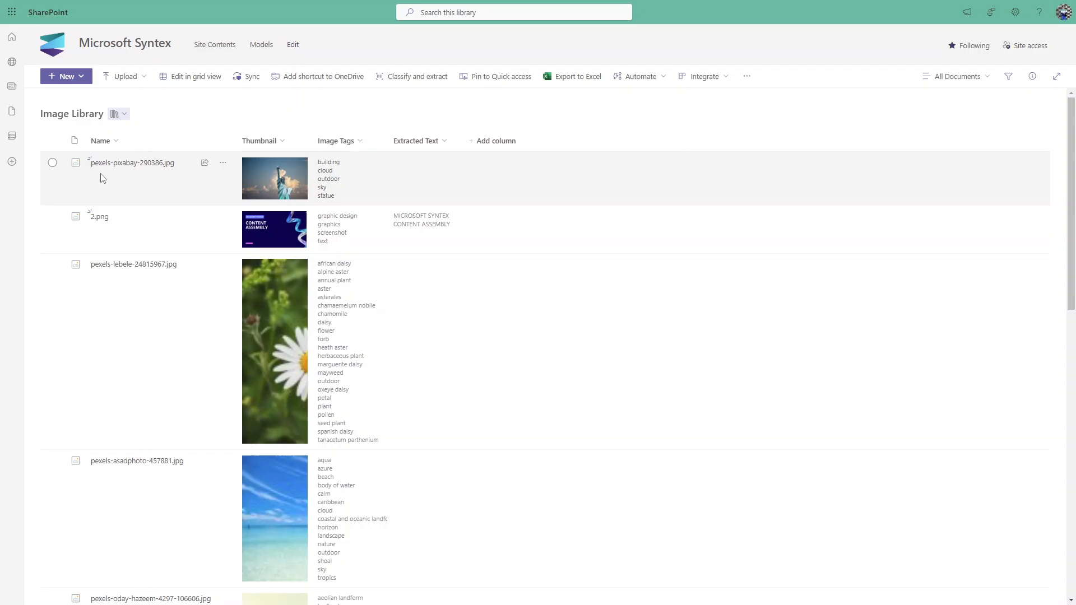
{"action": "scroll", "coordinate": [53, 218], "scroll_direction": "down", "scroll_amount": 5}
{"action": "scroll", "coordinate": [63, 377], "scroll_direction": "down", "scroll_amount": 10}
{"action": "scroll", "coordinate": [62, 378], "scroll_direction": "down", "scroll_amount": 3}
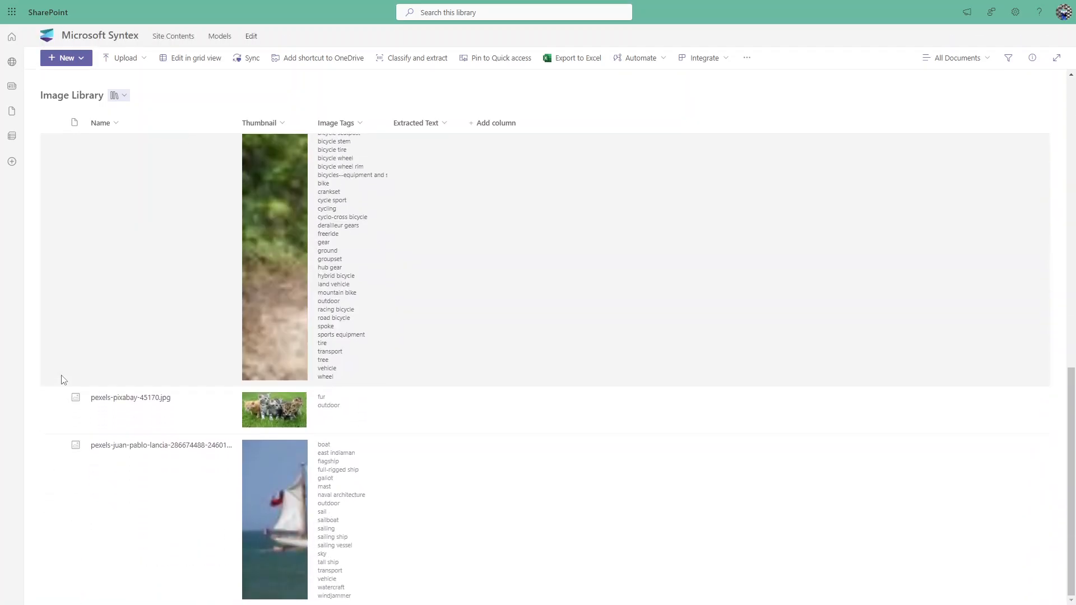
{"action": "scroll", "coordinate": [95, 454], "scroll_direction": "up", "scroll_amount": 2}
{"action": "scroll", "coordinate": [104, 466], "scroll_direction": "up", "scroll_amount": 15}
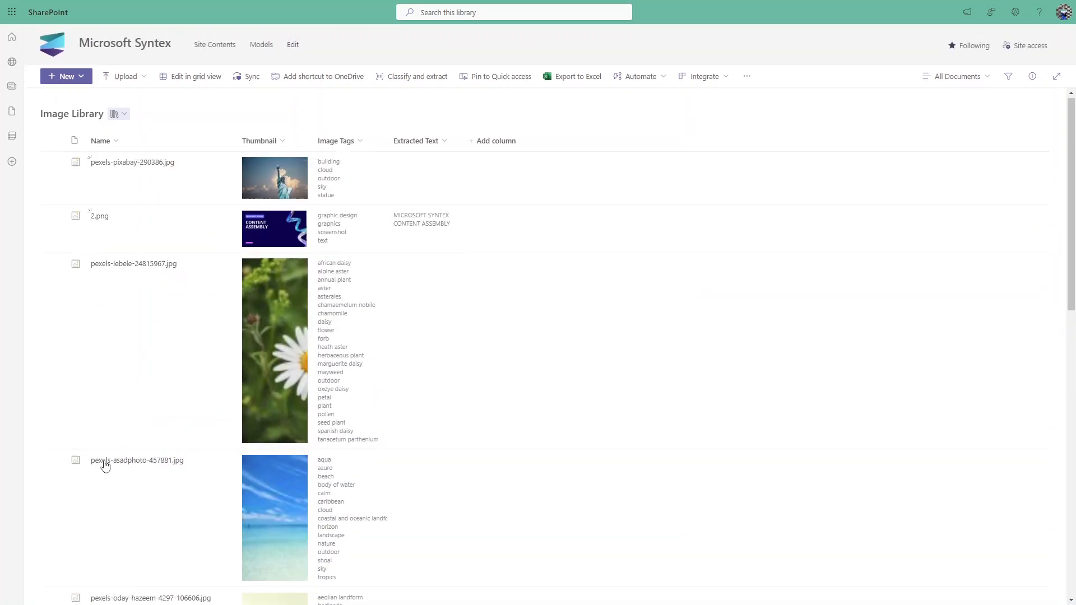
{"action": "mouse_move", "coordinate": [231, 175]}
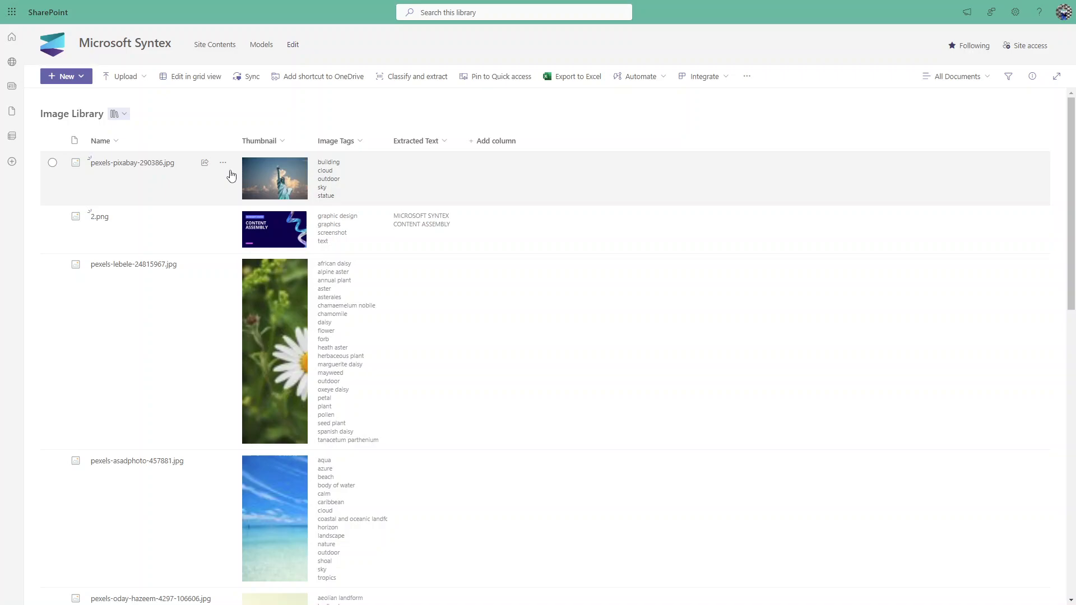
{"action": "scroll", "coordinate": [256, 492], "scroll_direction": "down", "scroll_amount": 2}
{"action": "scroll", "coordinate": [257, 492], "scroll_direction": "up", "scroll_amount": 2}
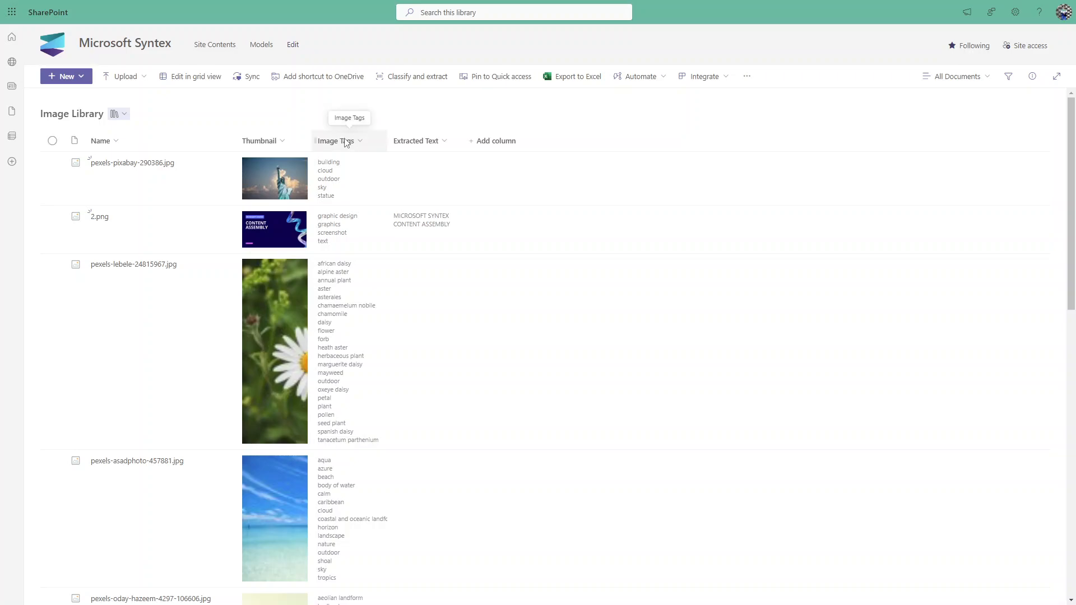
{"action": "mouse_move", "coordinate": [155, 319]}
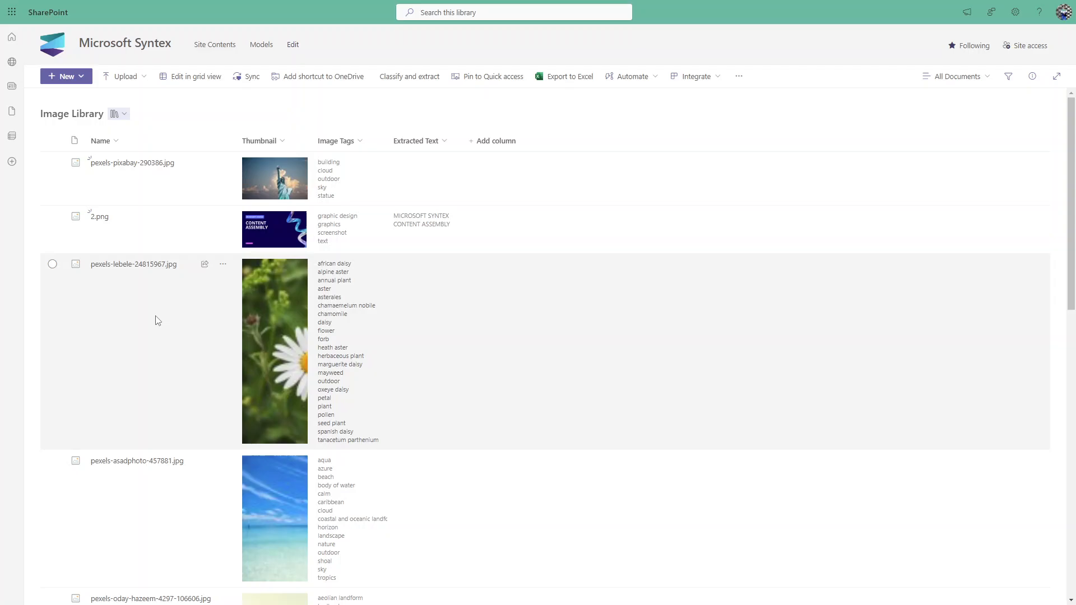
{"action": "scroll", "coordinate": [224, 315], "scroll_direction": "down", "scroll_amount": 2}
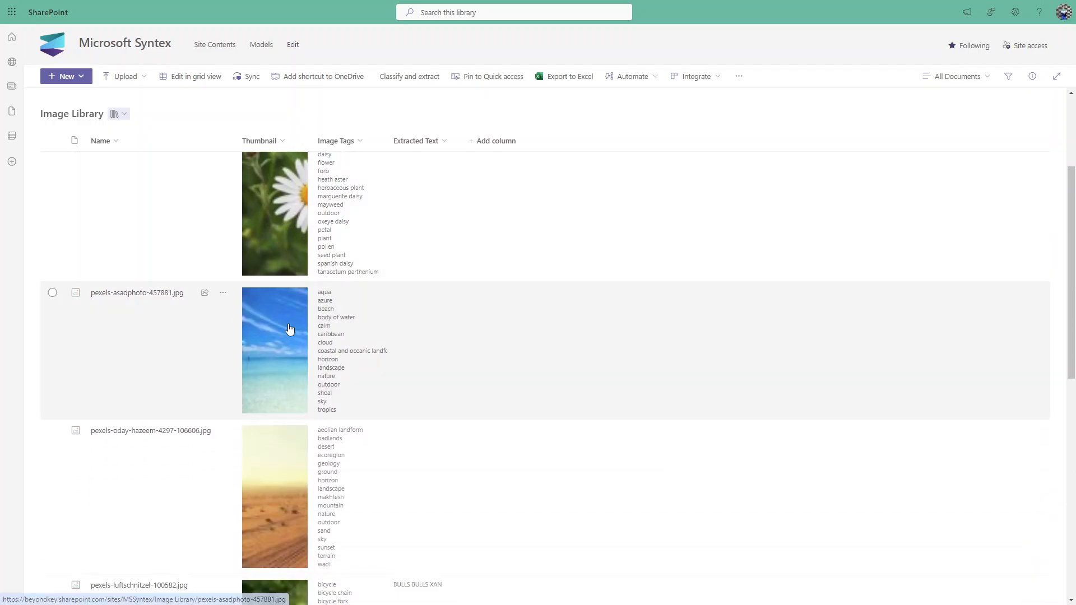
{"action": "left_click", "coordinate": [288, 331]}
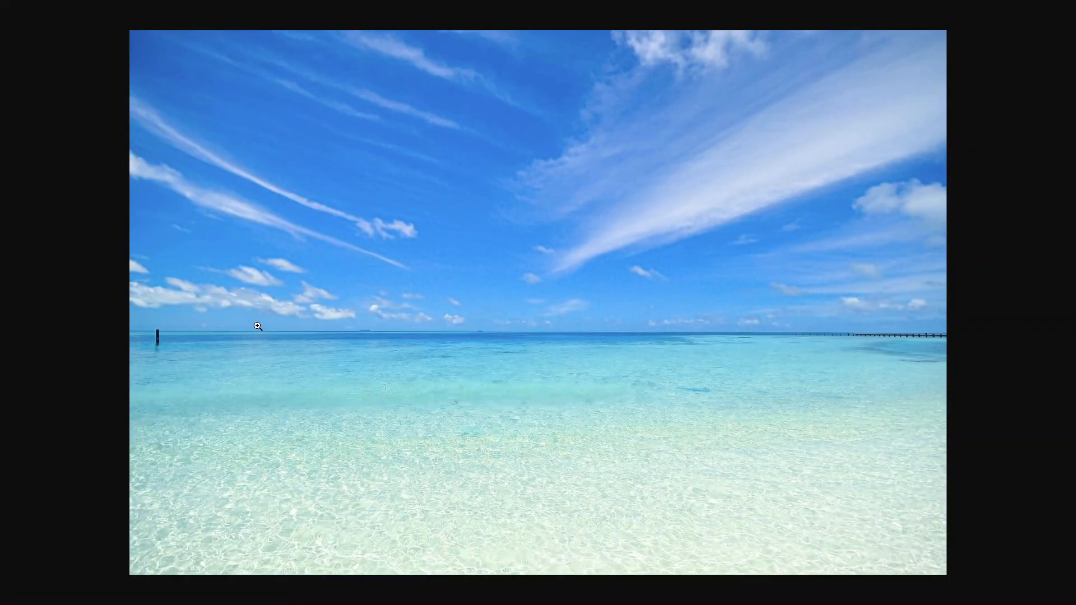
{"action": "left_click", "coordinate": [260, 329]}
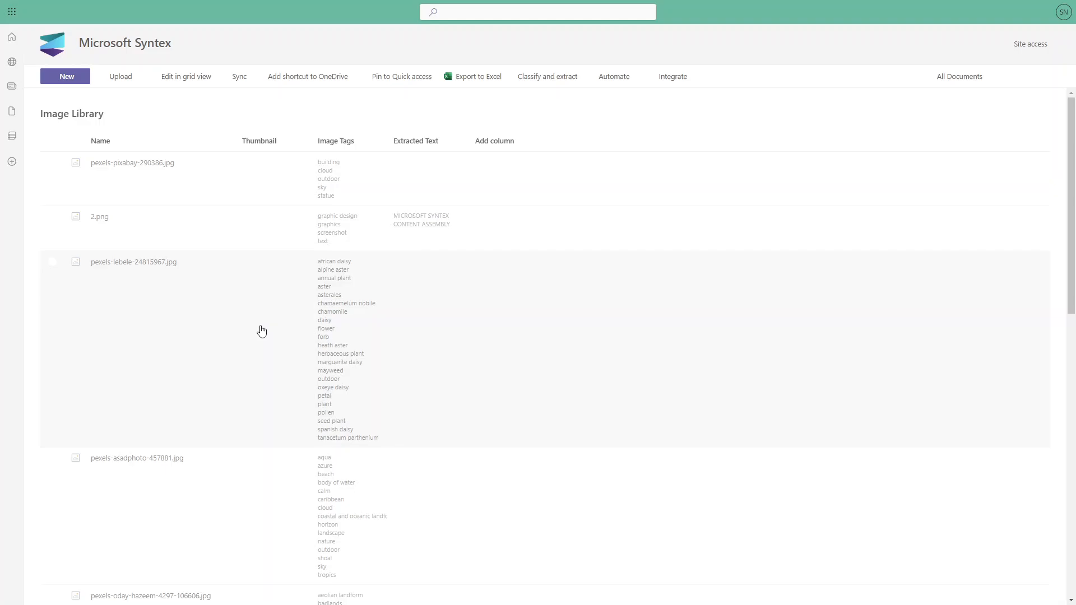
{"action": "scroll", "coordinate": [144, 324], "scroll_direction": "down", "scroll_amount": 3}
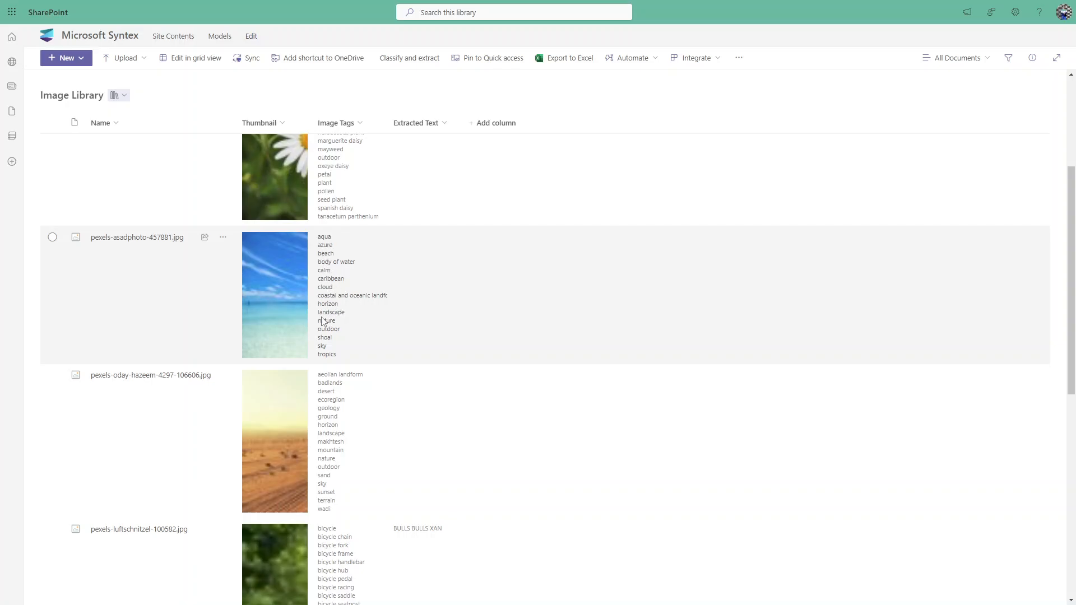
{"action": "scroll", "coordinate": [353, 253], "scroll_direction": "up", "scroll_amount": 1}
{"action": "scroll", "coordinate": [349, 181], "scroll_direction": "up", "scroll_amount": 5}
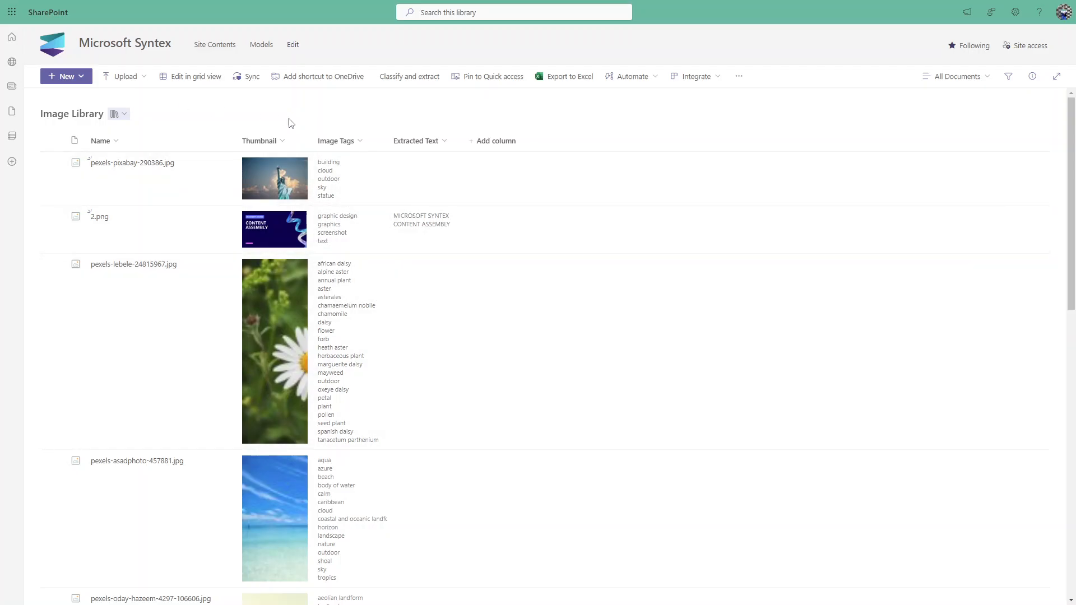
Step: Upload the green hills, tree-and-car and grazing animals photos from Downloads\Images to the library
{"action": "left_click", "coordinate": [141, 85]}
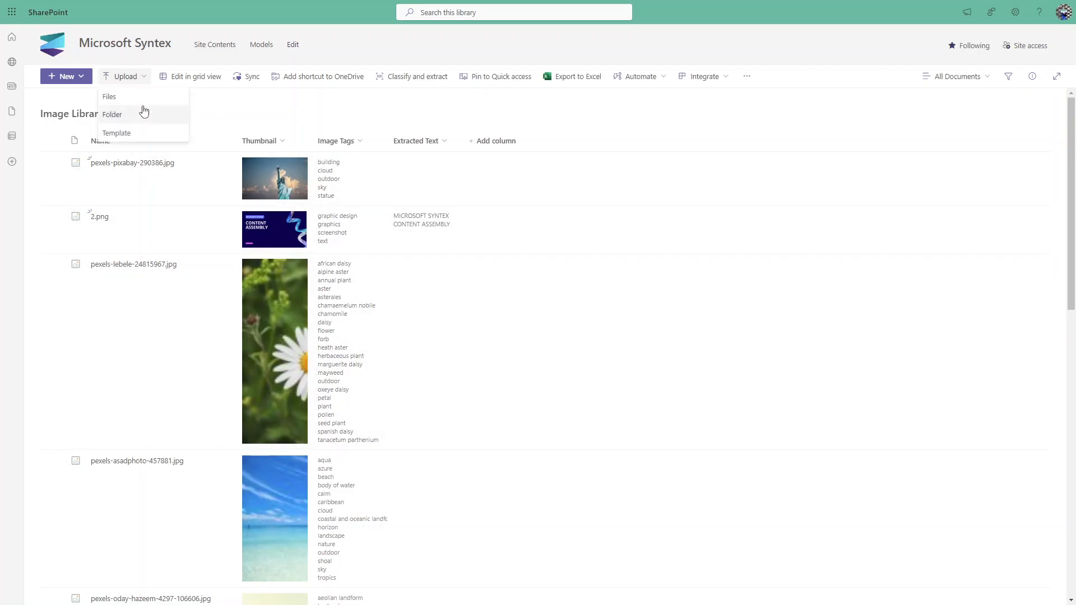
{"action": "left_click", "coordinate": [143, 99]}
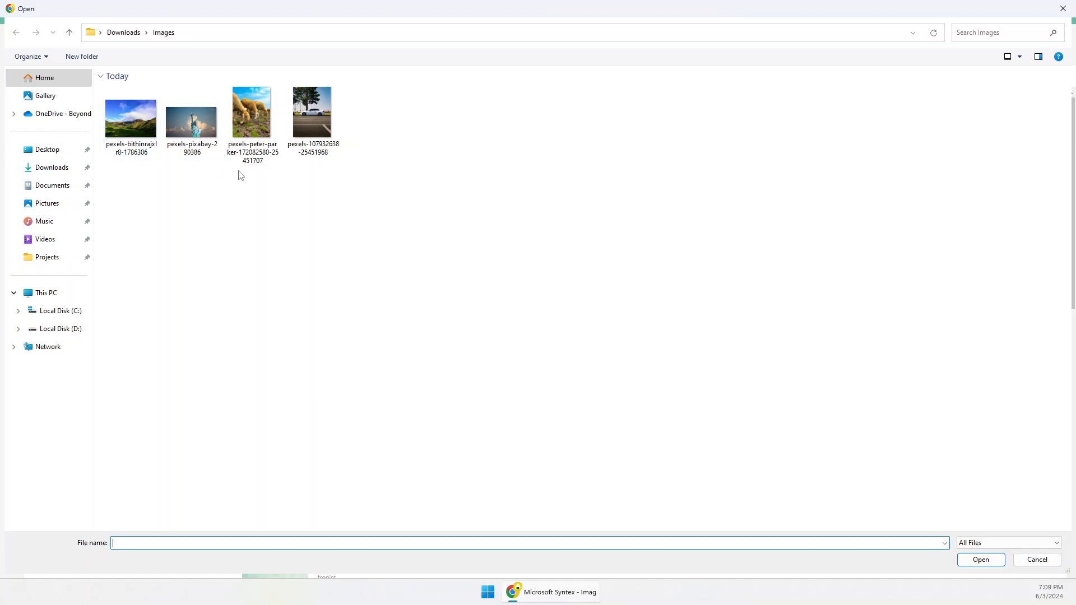
{"action": "left_click", "coordinate": [135, 145]}
{"action": "left_click", "coordinate": [297, 144], "text": "ctrl"}
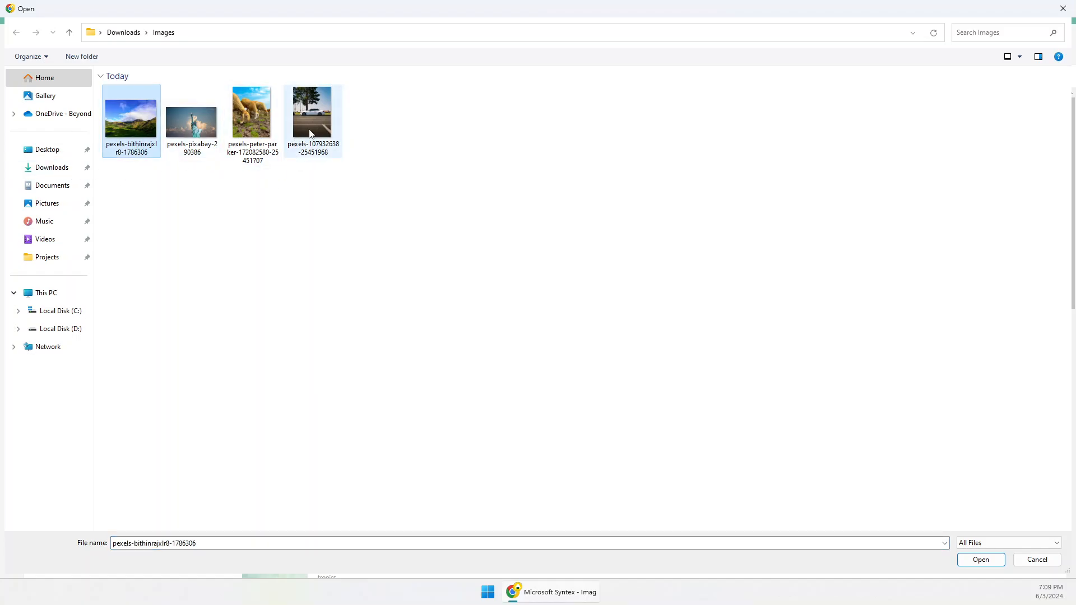
{"action": "left_click", "coordinate": [253, 147], "text": "ctrl"}
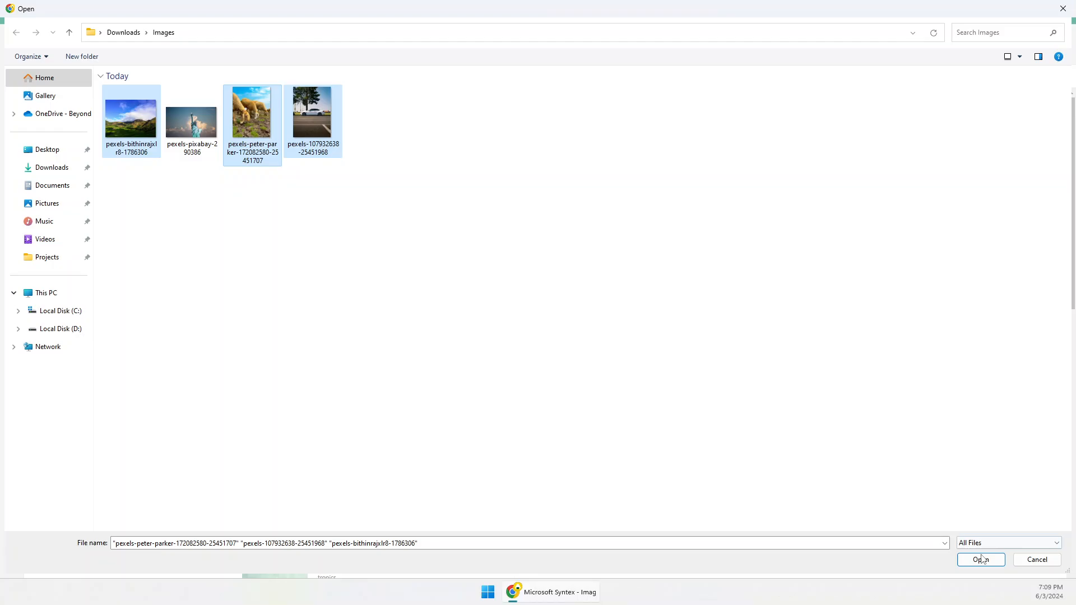
{"action": "left_click", "coordinate": [981, 559]}
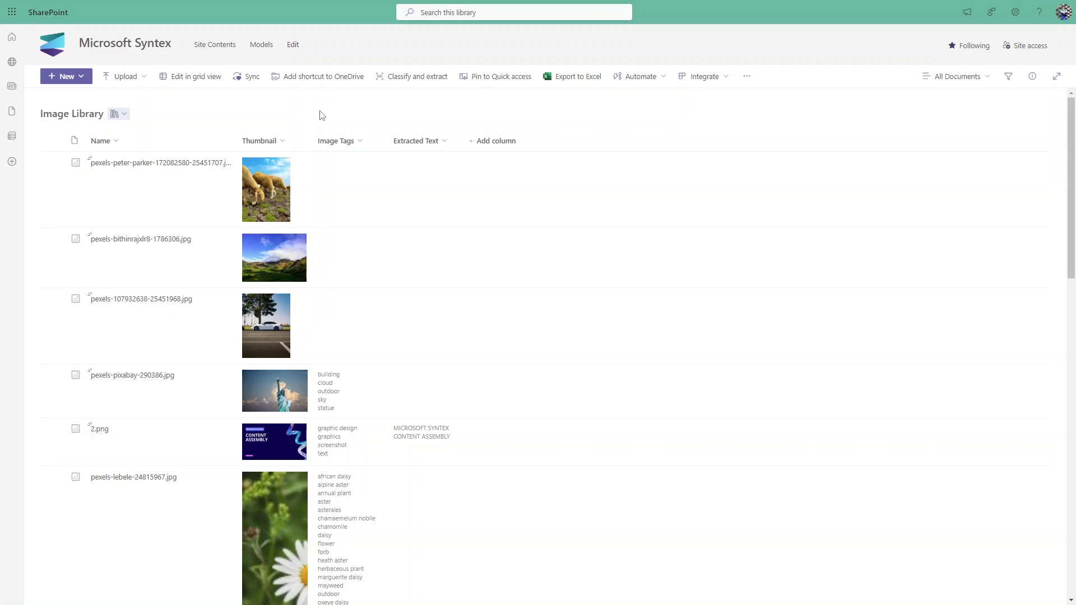
Step: Reload the library with F5 and check the still-untagged car photo while tags populate
{"action": "key", "text": "F5"}
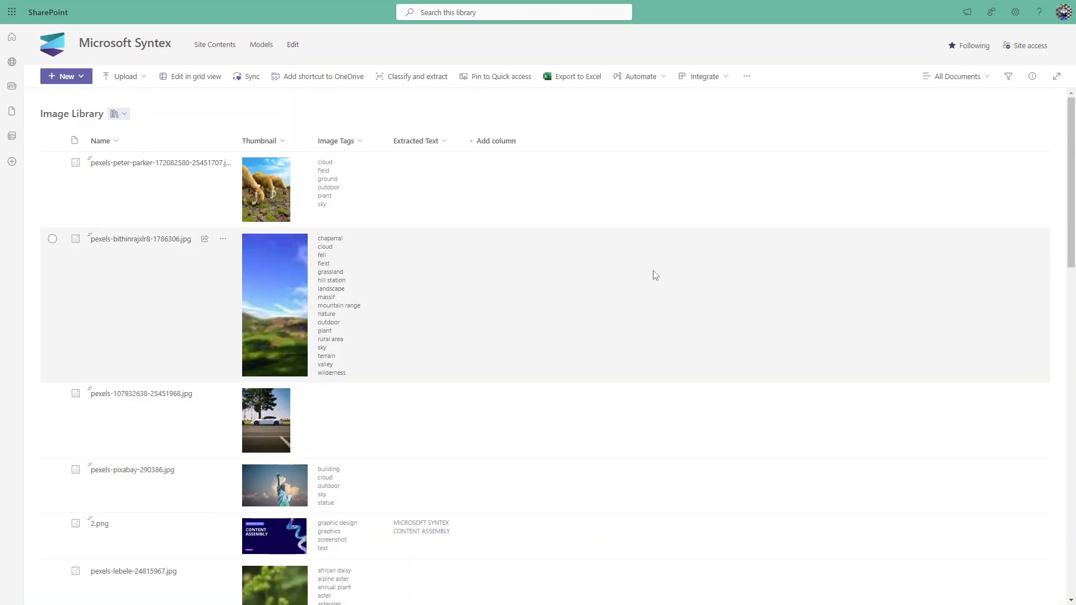
{"action": "mouse_move", "coordinate": [344, 335]}
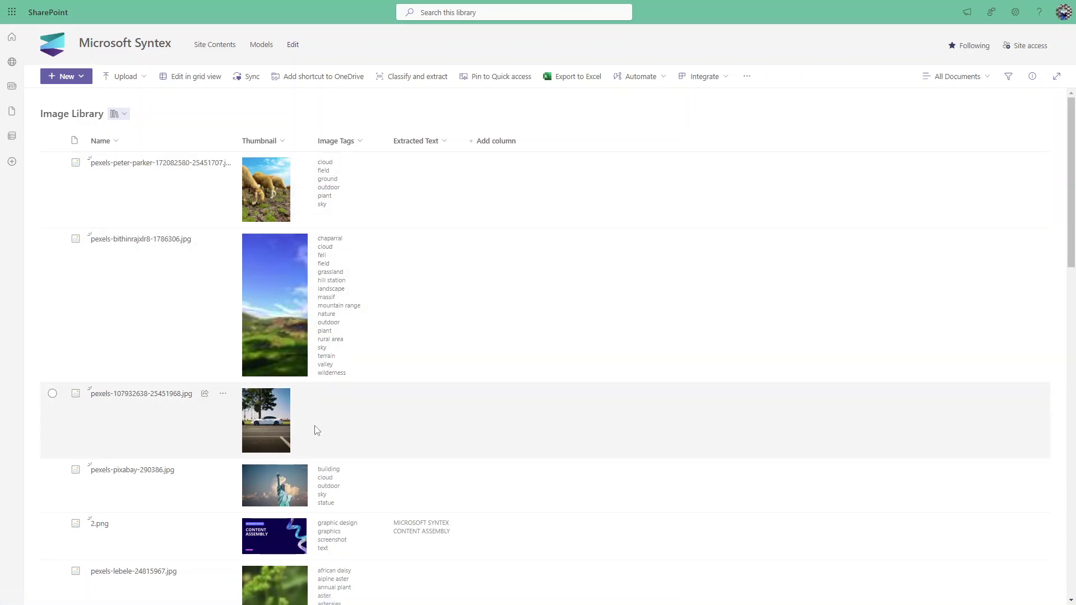
{"action": "left_click", "coordinate": [155, 420]}
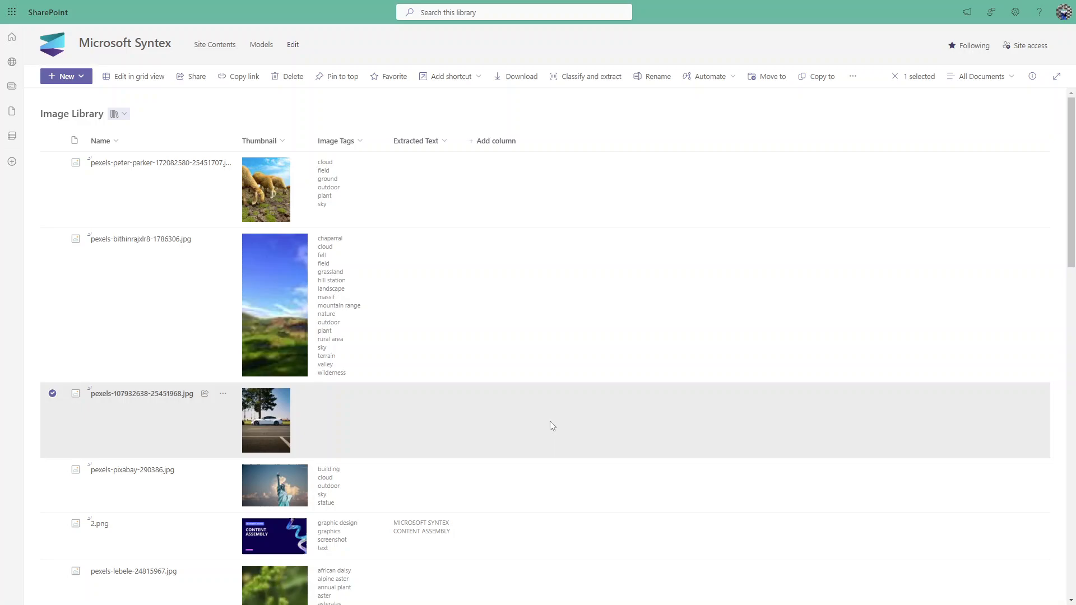
{"action": "scroll", "coordinate": [344, 432], "scroll_direction": "down", "scroll_amount": 1}
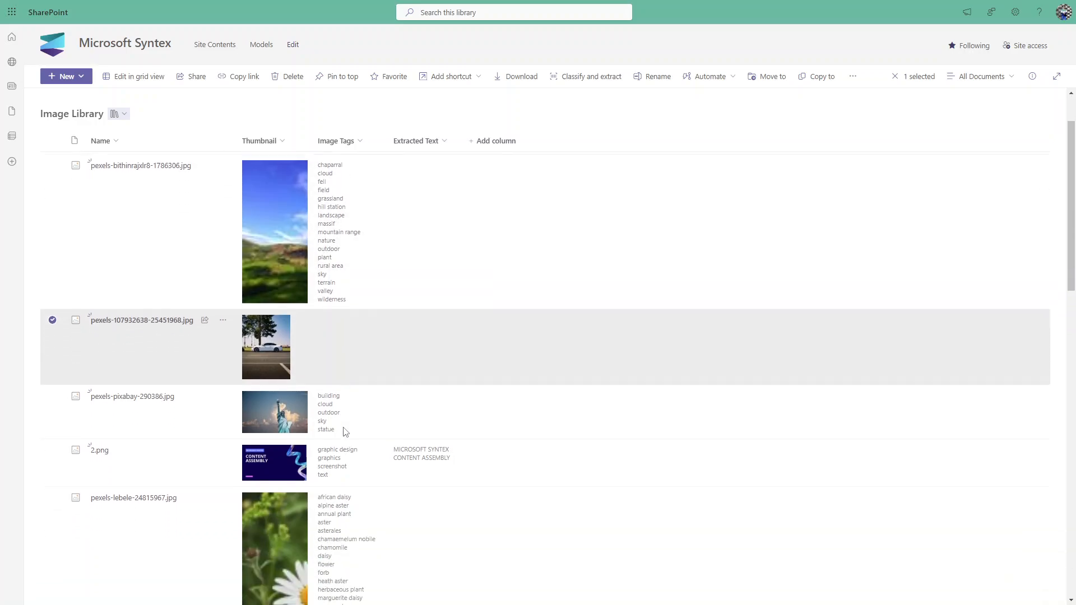
{"action": "scroll", "coordinate": [344, 432], "scroll_direction": "up", "scroll_amount": 1}
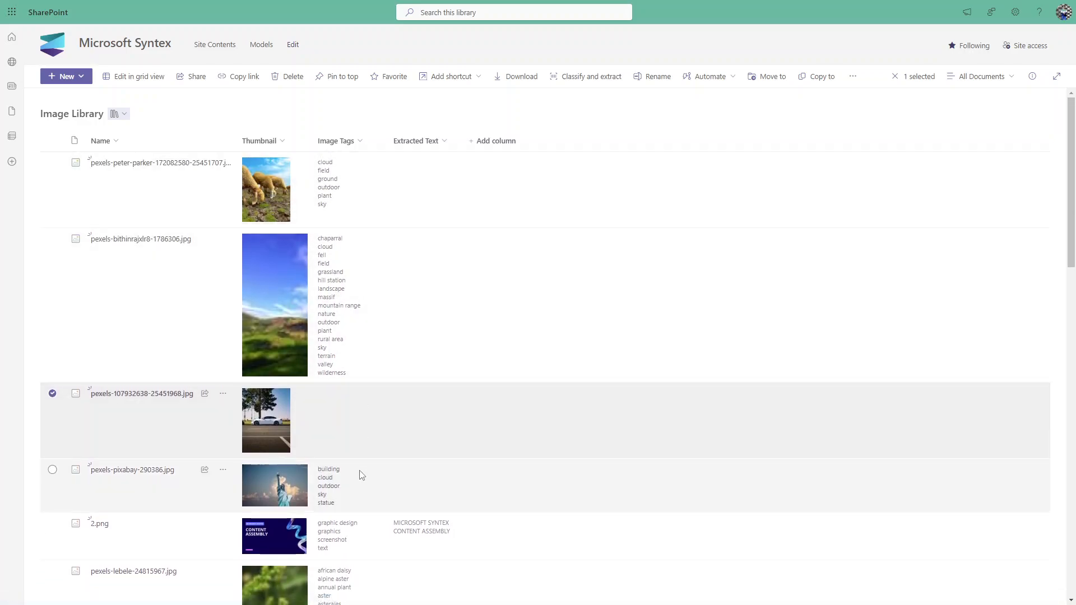
{"action": "scroll", "coordinate": [361, 505], "scroll_direction": "down", "scroll_amount": 3}
{"action": "scroll", "coordinate": [360, 521], "scroll_direction": "up", "scroll_amount": 1}
{"action": "scroll", "coordinate": [360, 538], "scroll_direction": "up", "scroll_amount": 2}
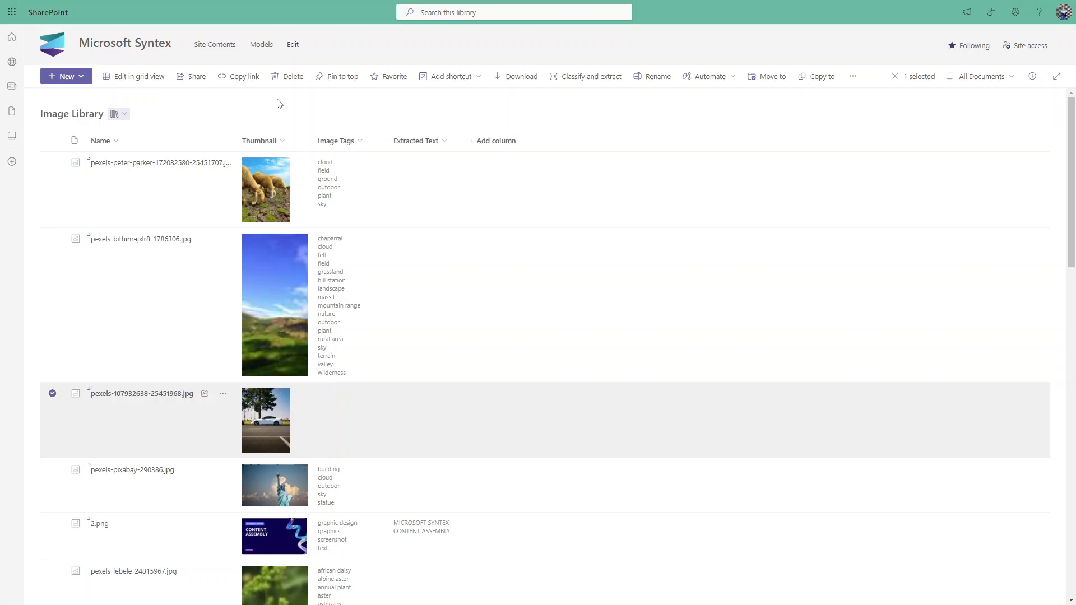
{"action": "left_click", "coordinate": [278, 96]}
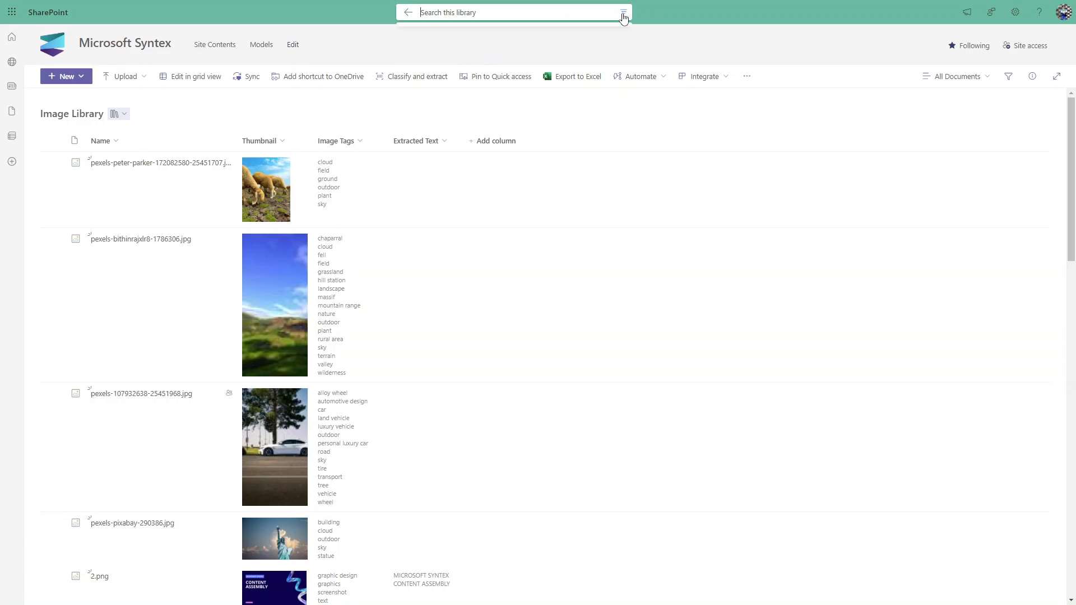
Step: Bring up the library's advanced search panel for the statue keyword search
{"action": "left_click", "coordinate": [626, 13]}
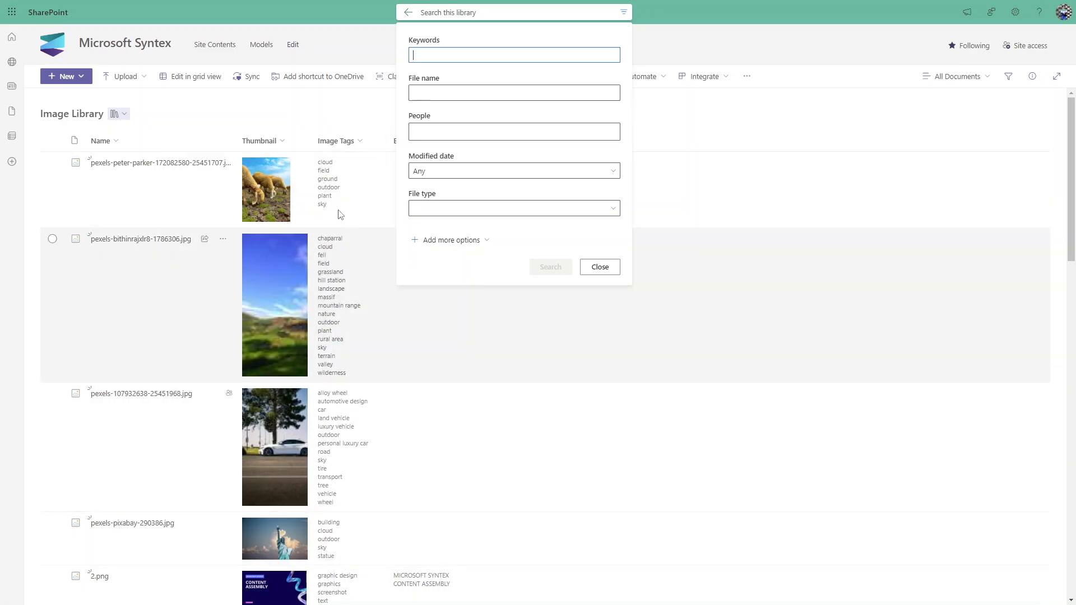
{"action": "scroll", "coordinate": [348, 509], "scroll_direction": "down", "scroll_amount": 3}
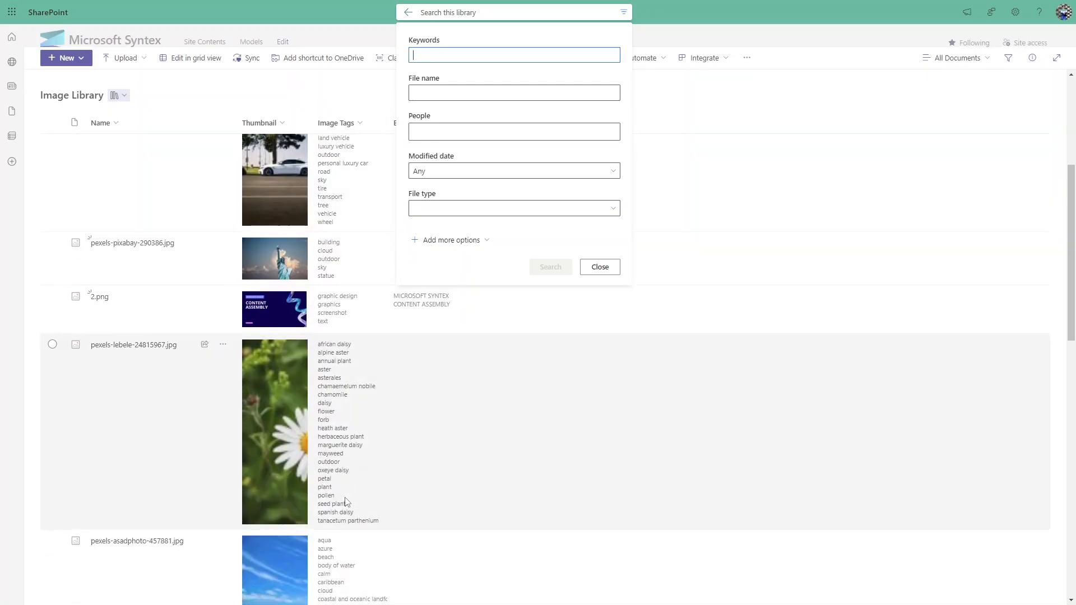
{"action": "scroll", "coordinate": [320, 256], "scroll_direction": "up", "scroll_amount": 2}
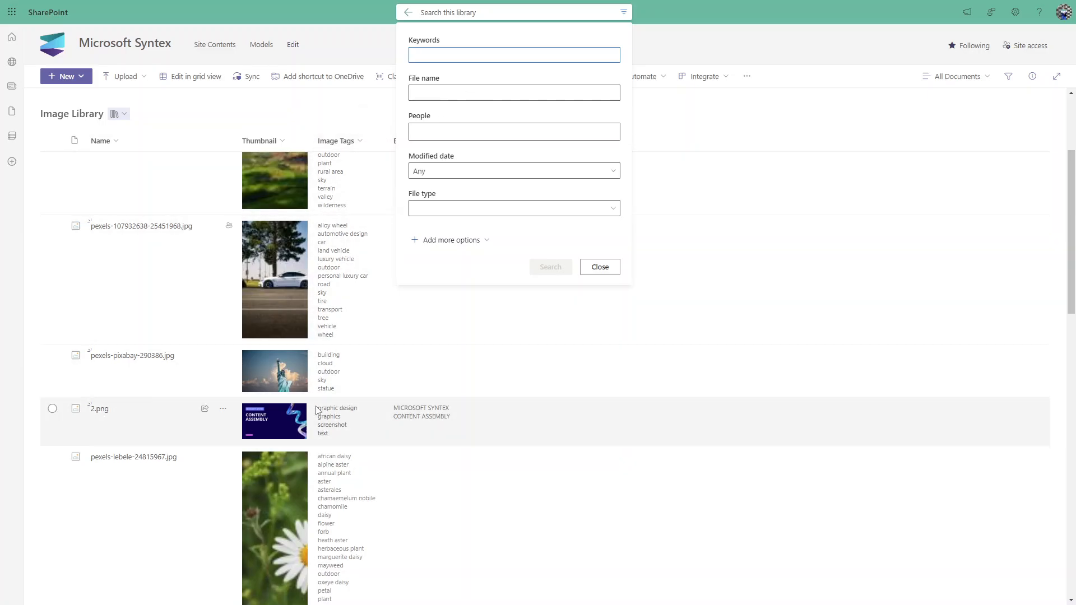
{"action": "scroll", "coordinate": [318, 240], "scroll_direction": "down", "scroll_amount": 3}
{"action": "scroll", "coordinate": [341, 211], "scroll_direction": "up", "scroll_amount": 1}
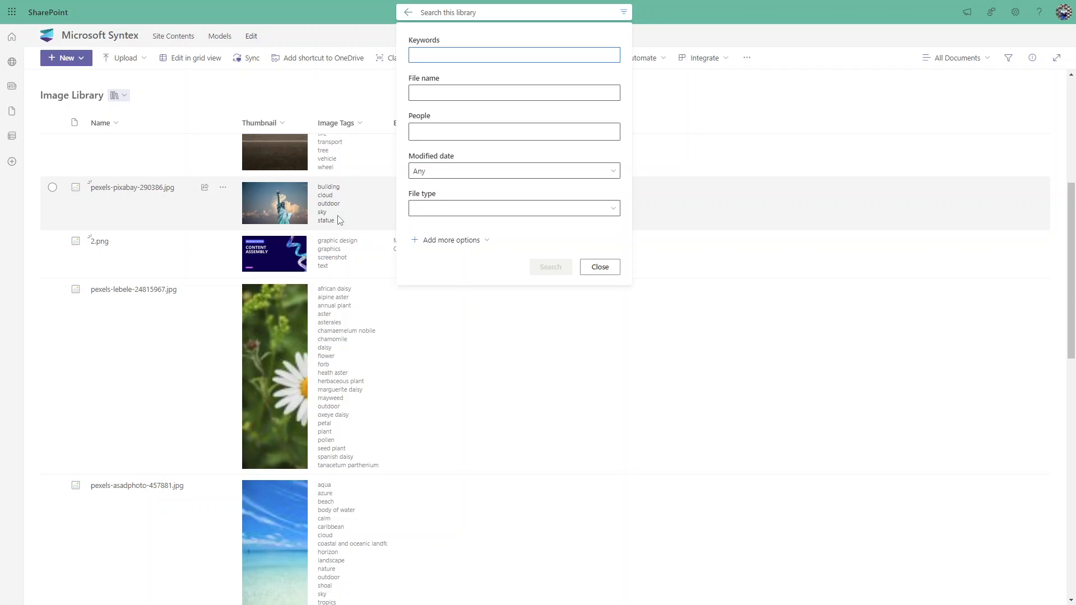
{"action": "type", "text": "statue"}
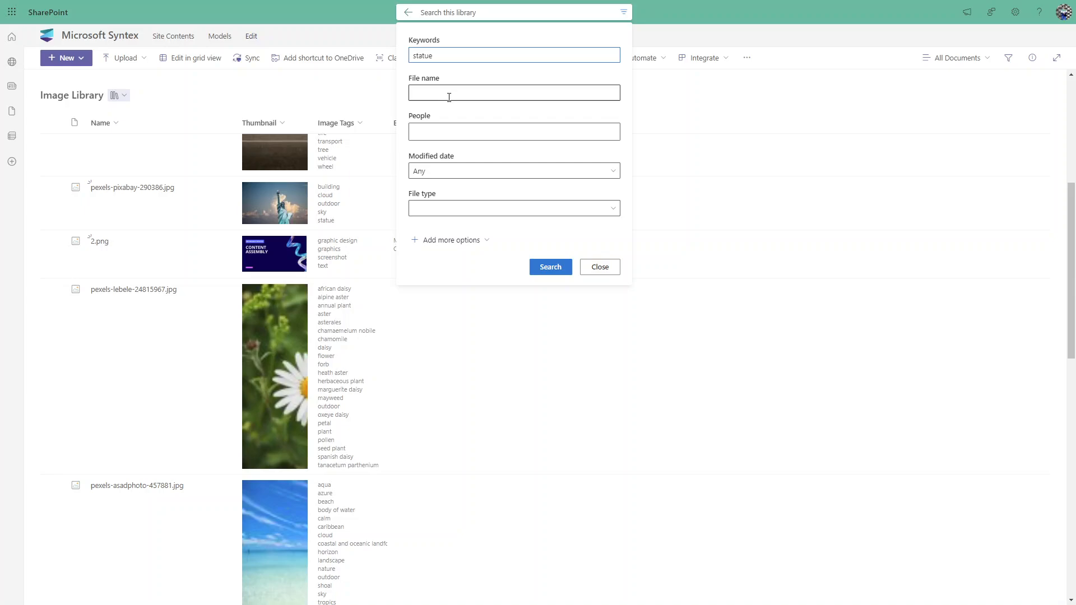
Step: Filter the statue search to the Photo file type and run it, returning pexels-pixabay-290386.jpg
{"action": "left_click", "coordinate": [447, 207]}
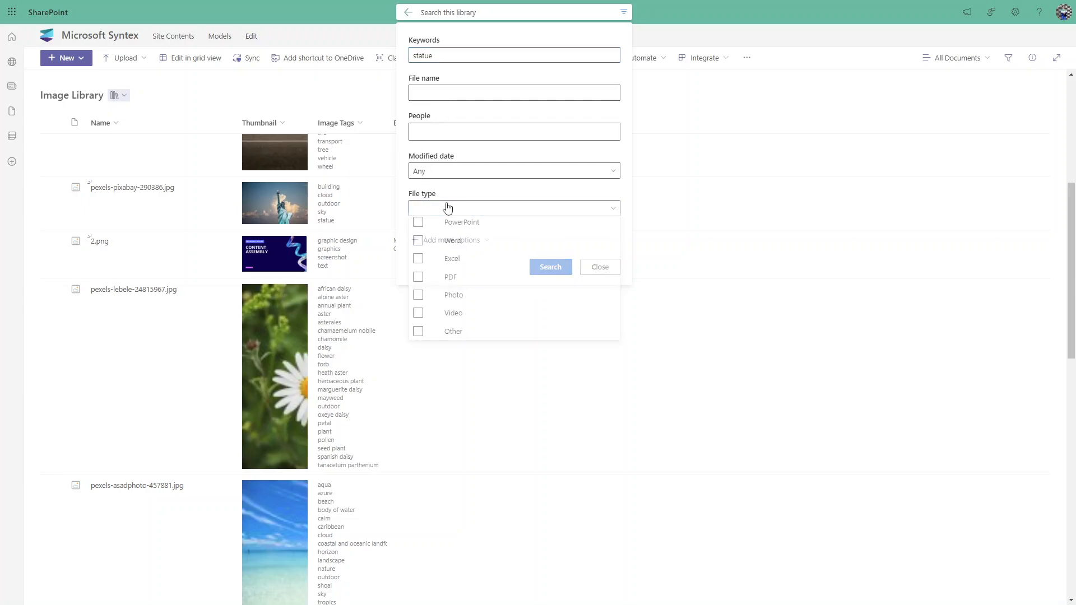
{"action": "left_click", "coordinate": [421, 56]}
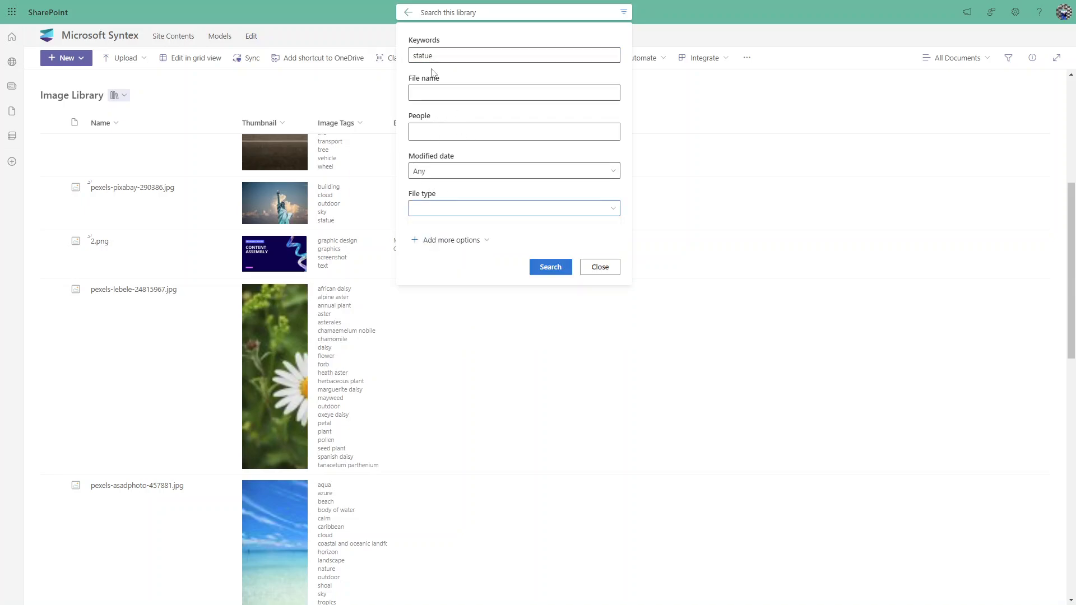
{"action": "left_click", "coordinate": [432, 211]}
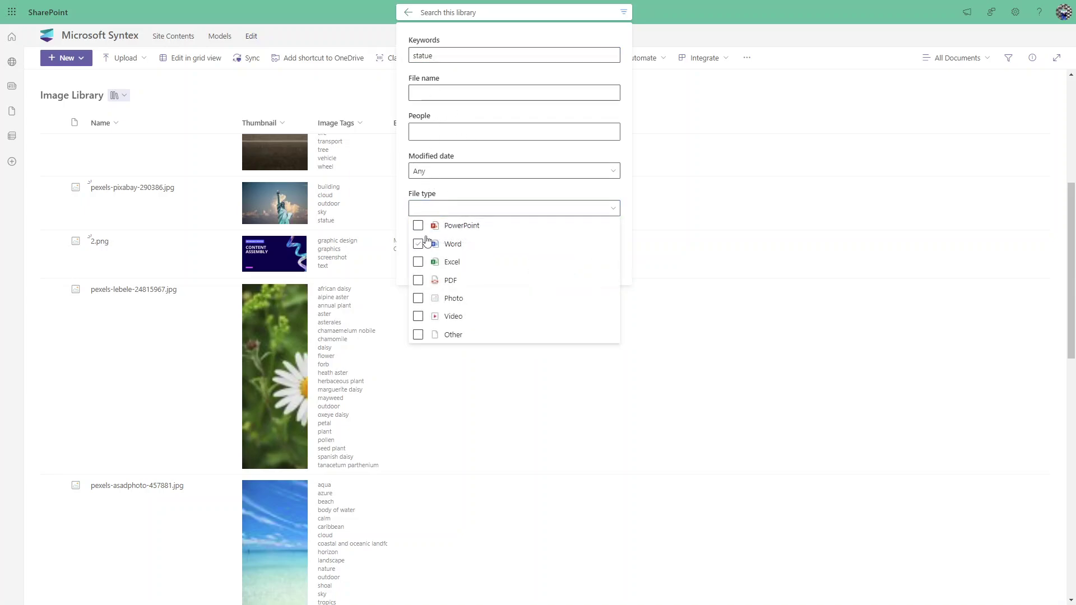
{"action": "left_click", "coordinate": [418, 299]}
{"action": "left_click", "coordinate": [509, 173]}
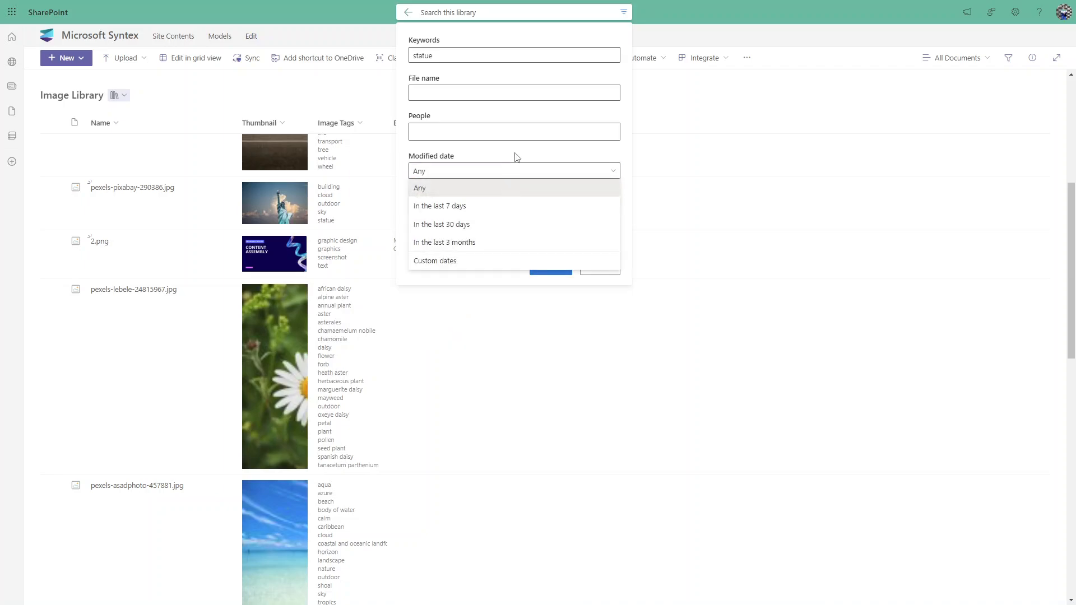
{"action": "left_click", "coordinate": [520, 171]}
{"action": "left_click", "coordinate": [553, 270]}
{"action": "left_click", "coordinate": [477, 18]}
{"action": "type", "text": "statue, Photo"}
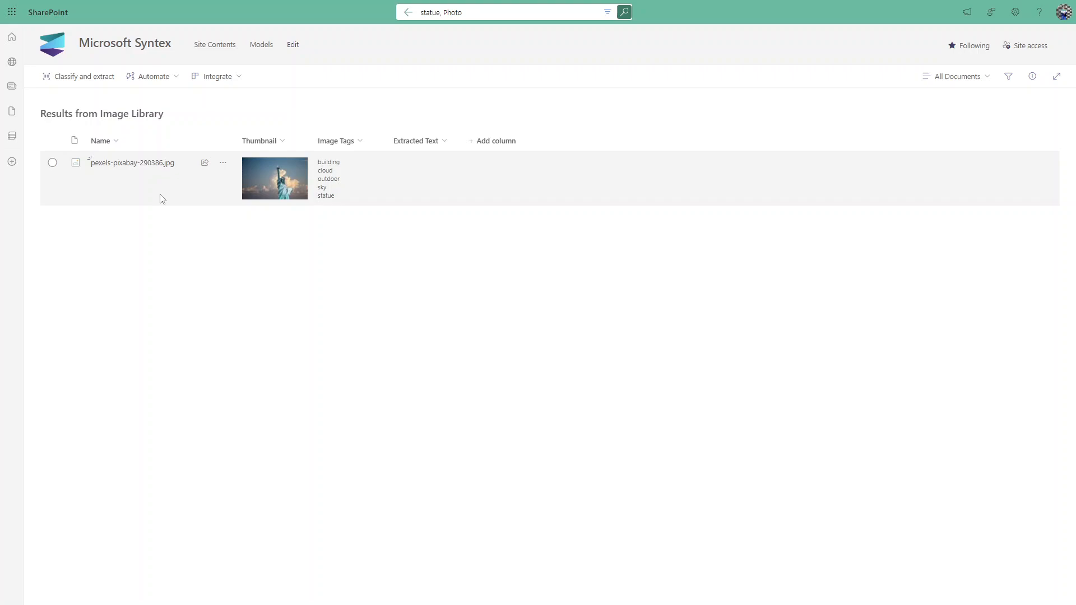
Step: Reopen the search criteria to confirm the statue photo filter, then close the panel
{"action": "left_click", "coordinate": [472, 15]}
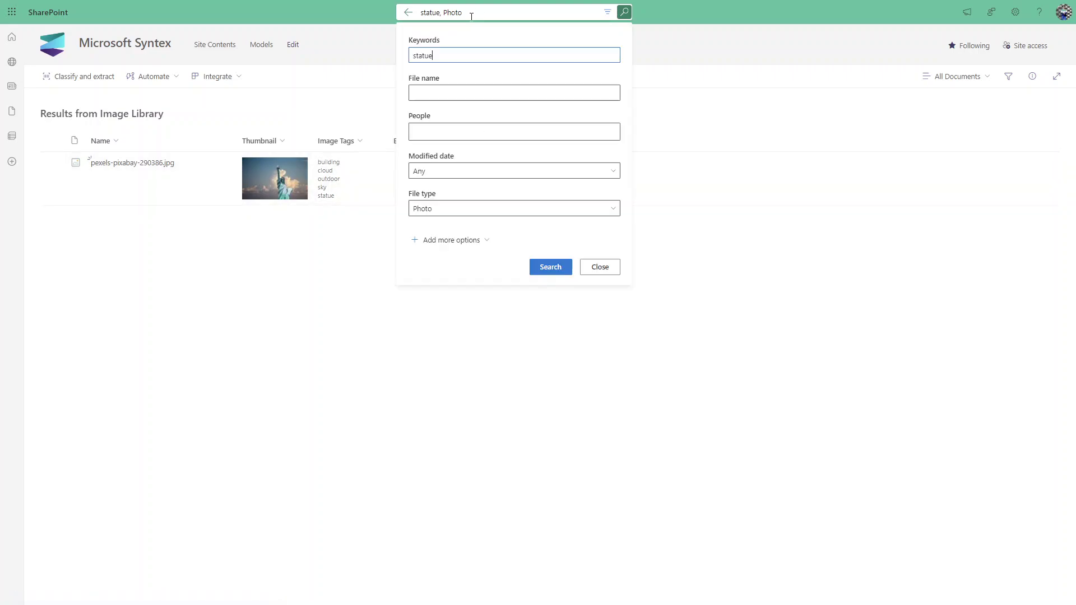
{"action": "left_click", "coordinate": [601, 267]}
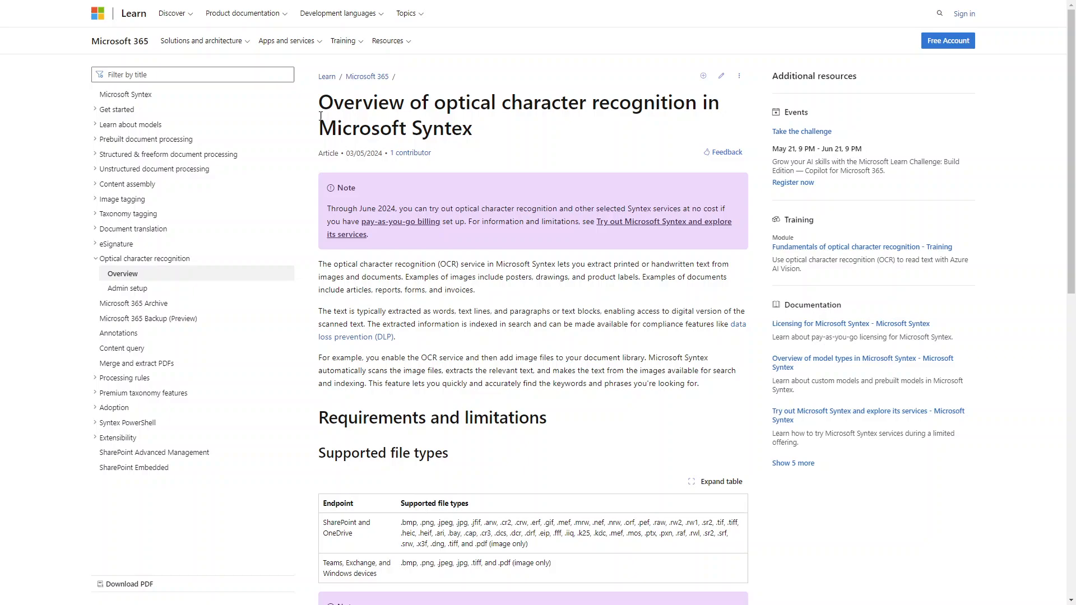
{"action": "scroll", "coordinate": [488, 416], "scroll_direction": "down", "scroll_amount": 1}
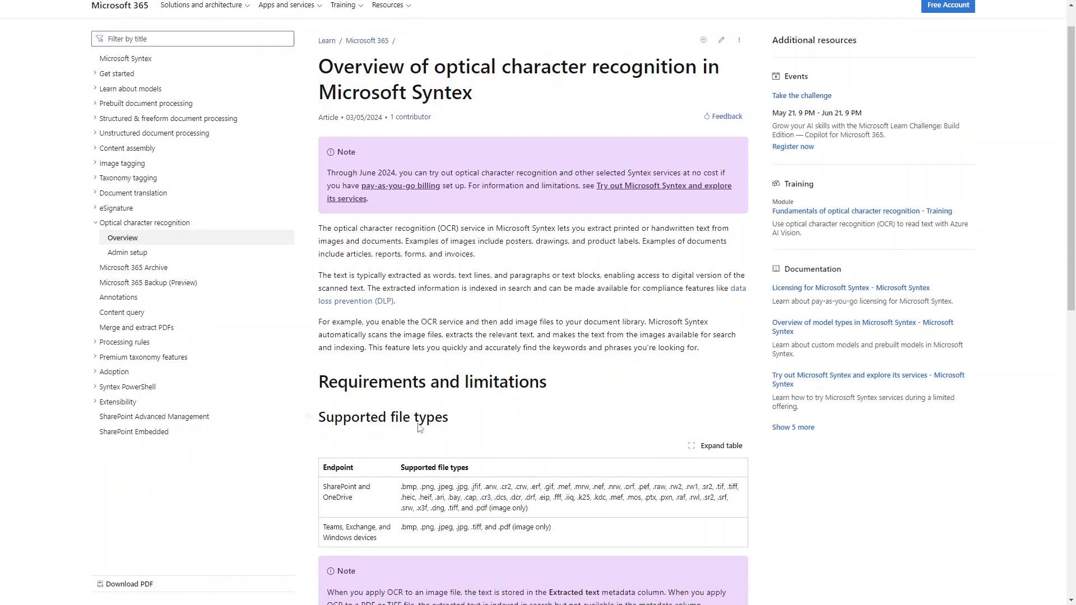
{"action": "scroll", "coordinate": [380, 392], "scroll_direction": "down", "scroll_amount": 2}
{"action": "scroll", "coordinate": [362, 245], "scroll_direction": "down", "scroll_amount": 1}
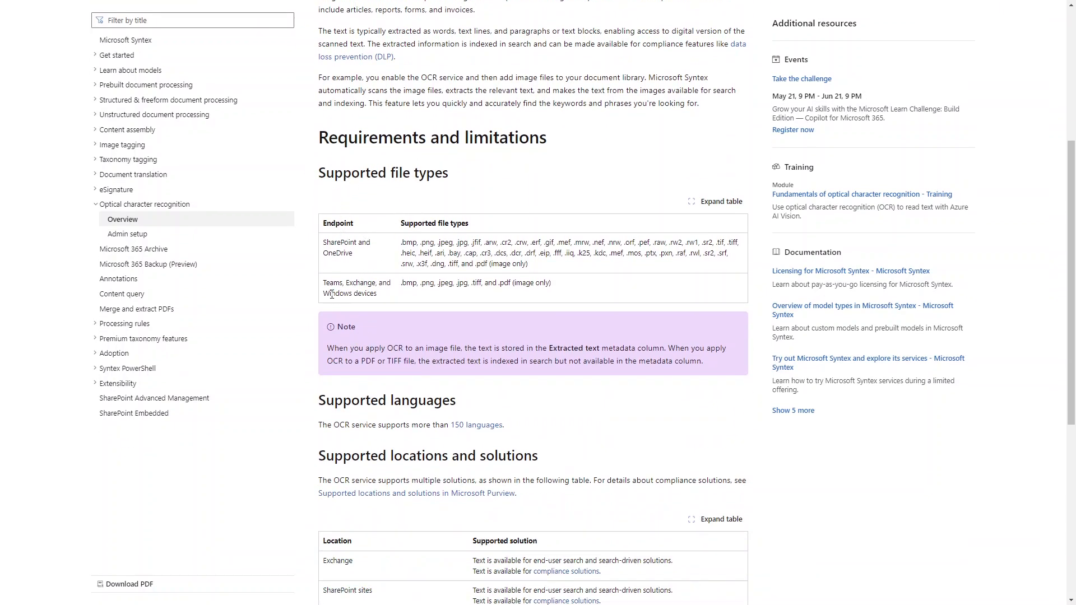
{"action": "scroll", "coordinate": [327, 288], "scroll_direction": "down", "scroll_amount": 2}
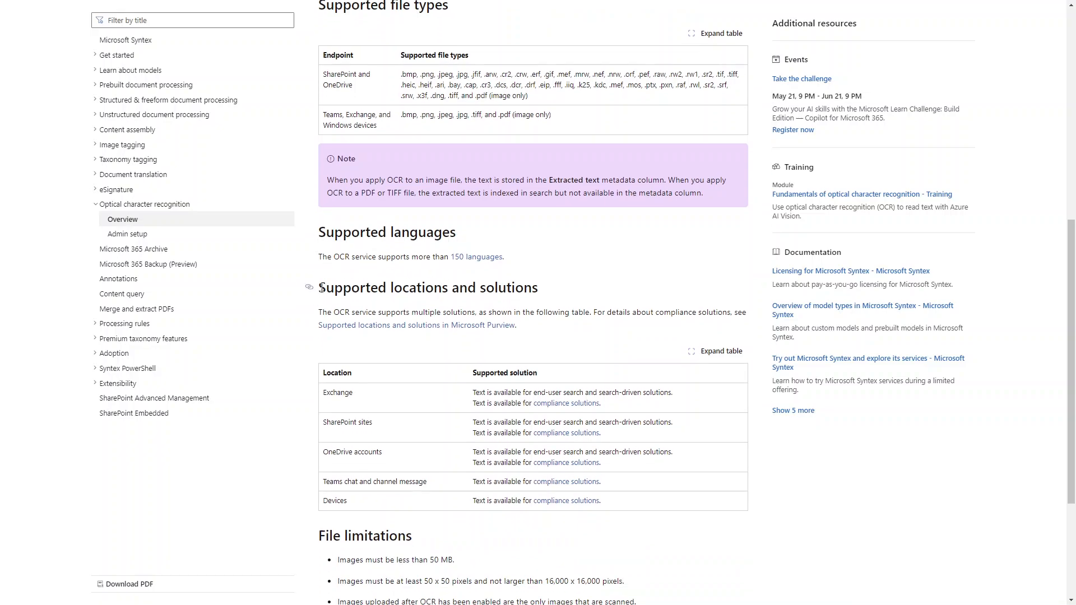
Step: Highlight the OCR supported locations heading, then check and close the SharePoint search criteria
{"action": "left_click_drag", "start_coordinate": [320, 287], "coordinate": [478, 287]}
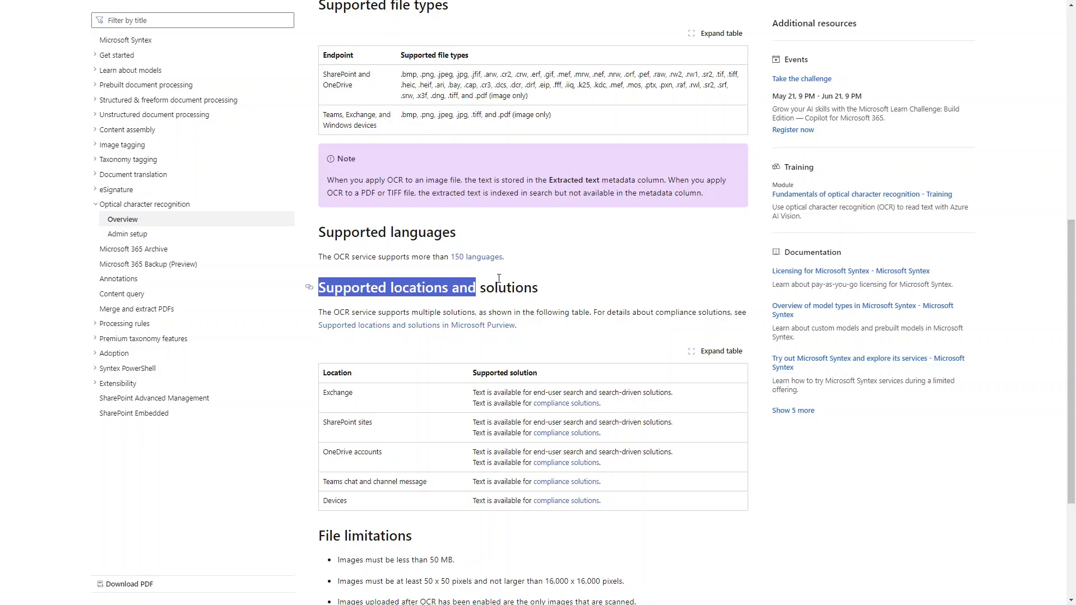
{"action": "scroll", "coordinate": [497, 278], "scroll_direction": "up", "scroll_amount": 5}
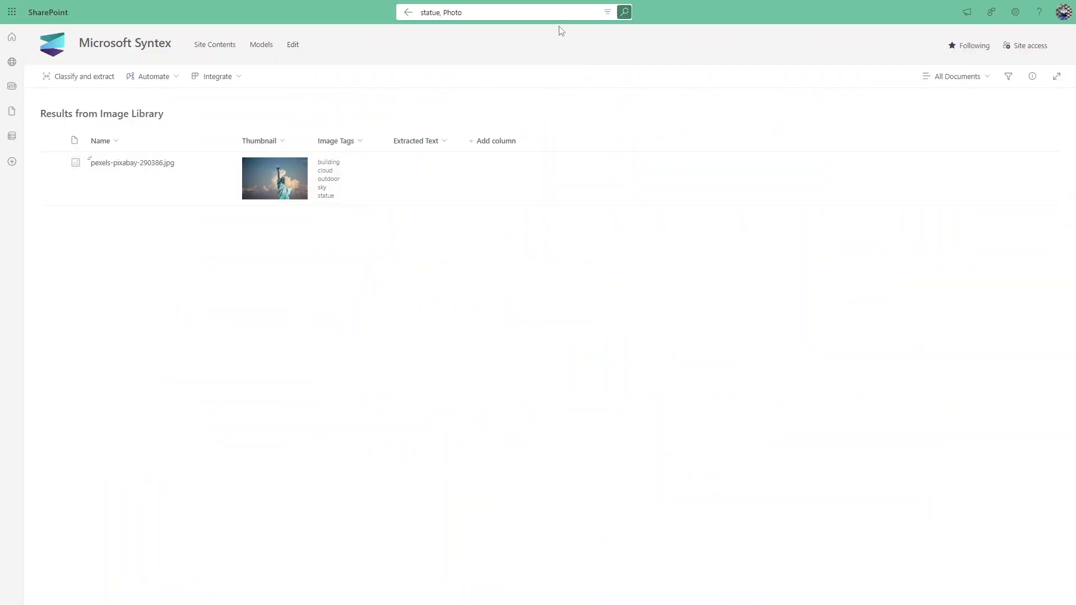
{"action": "left_click", "coordinate": [560, 14]}
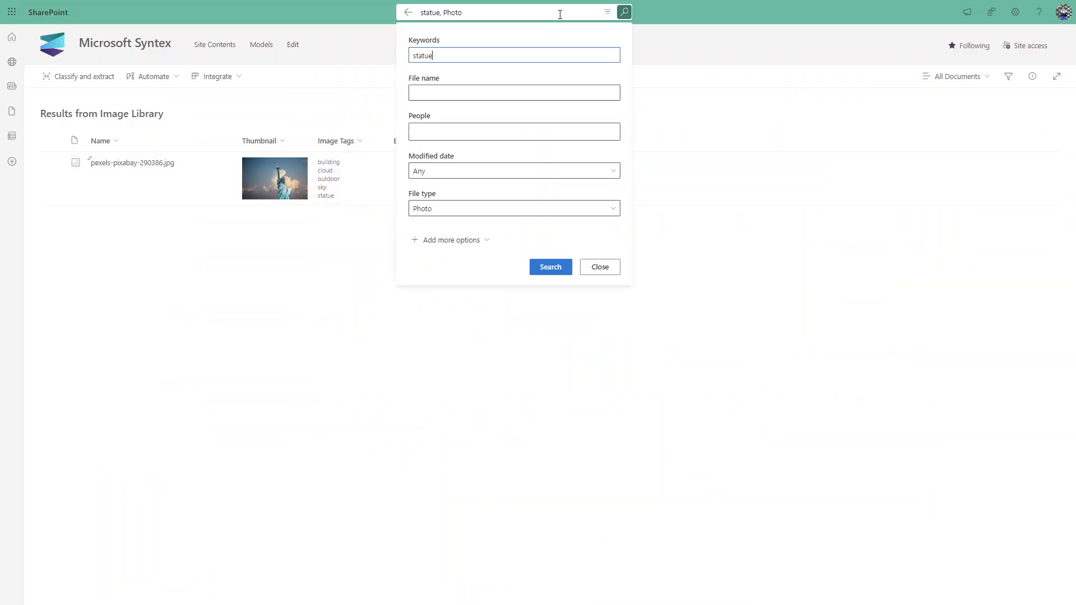
{"action": "left_click", "coordinate": [601, 267]}
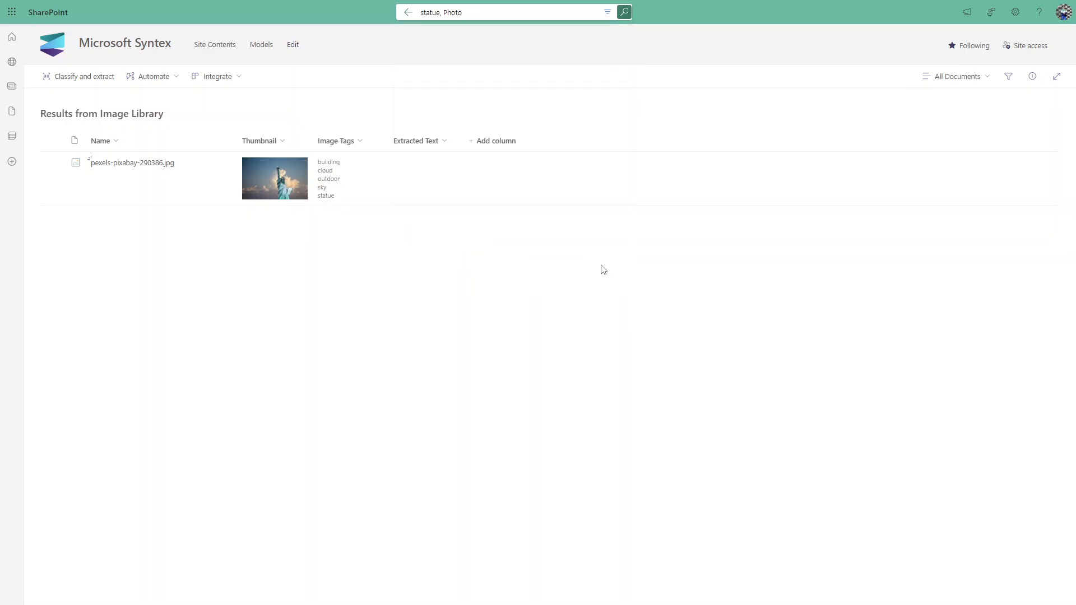
{"action": "left_click", "coordinate": [409, 13]}
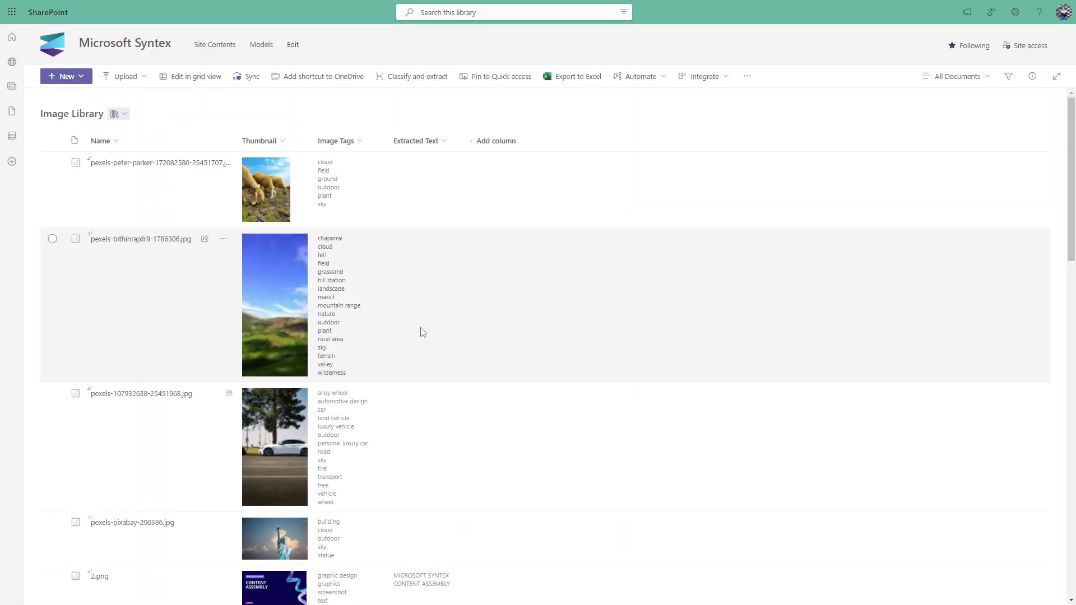
{"action": "scroll", "coordinate": [420, 329], "scroll_direction": "down", "scroll_amount": 5}
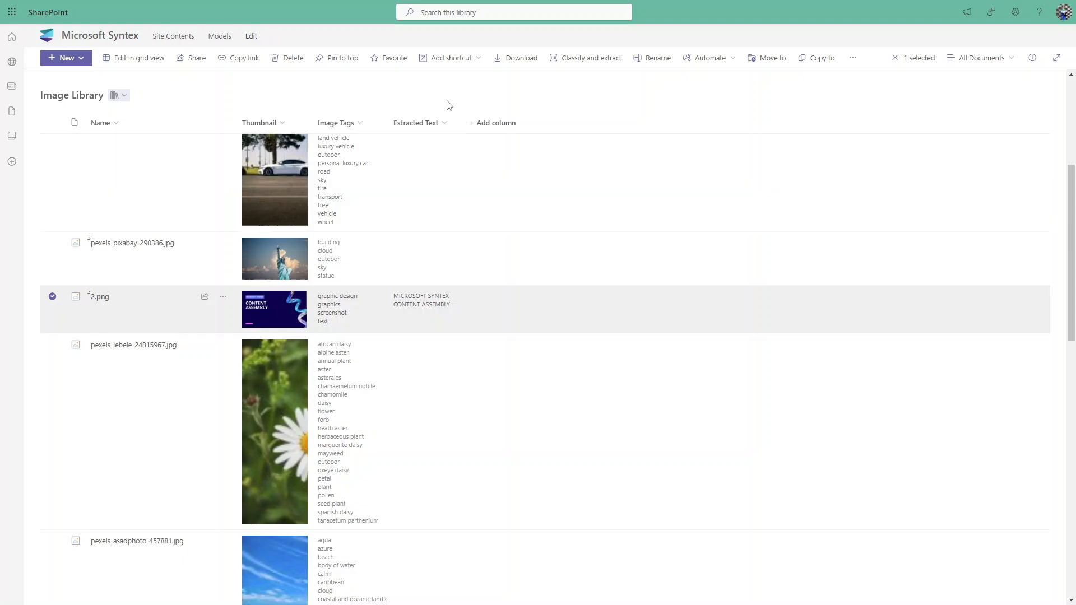
{"action": "left_click", "coordinate": [447, 105]}
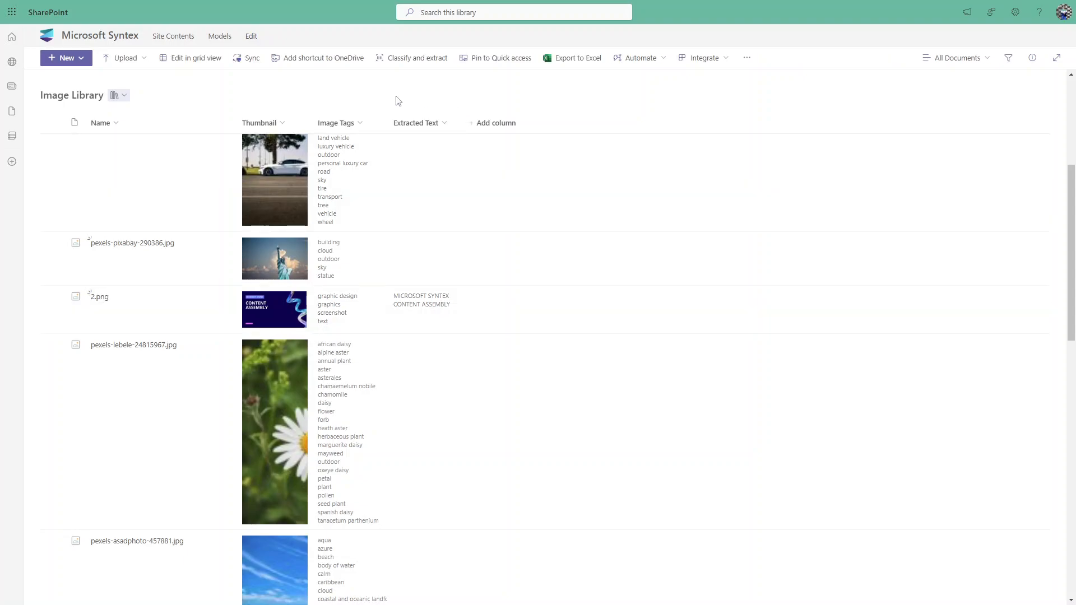